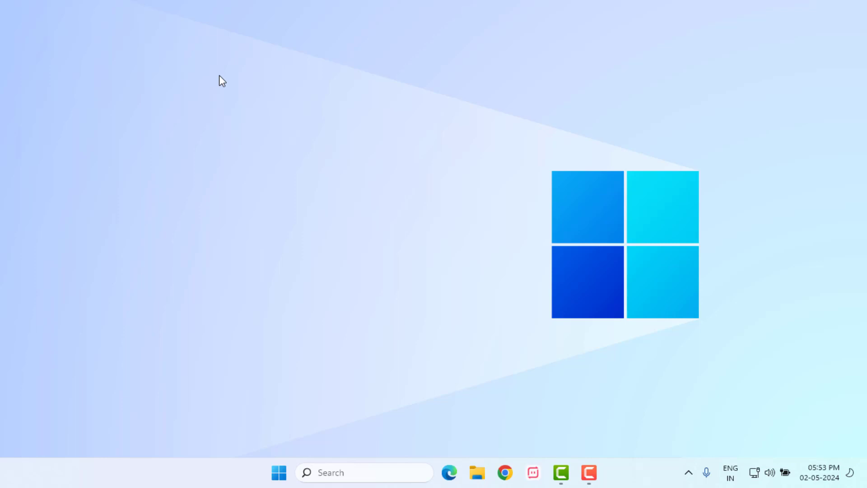
- Open Chrome's Clear browsing data dialog from Settings > Privacy and security
click(505, 472)
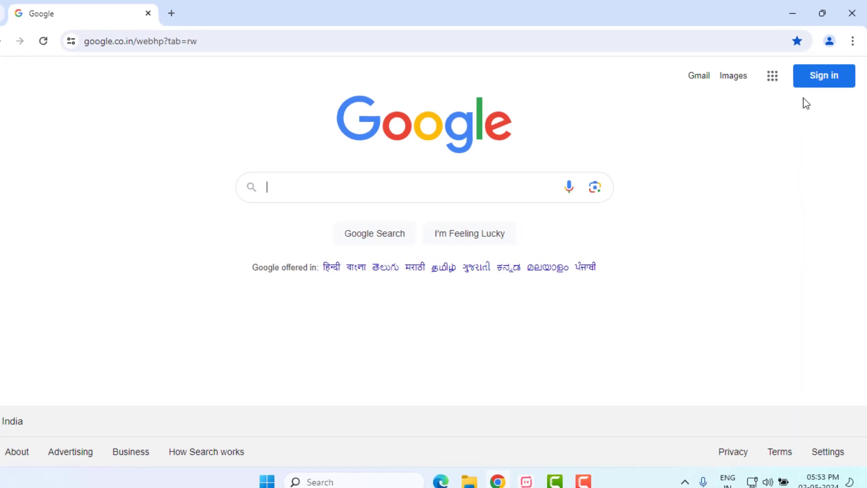
click(853, 40)
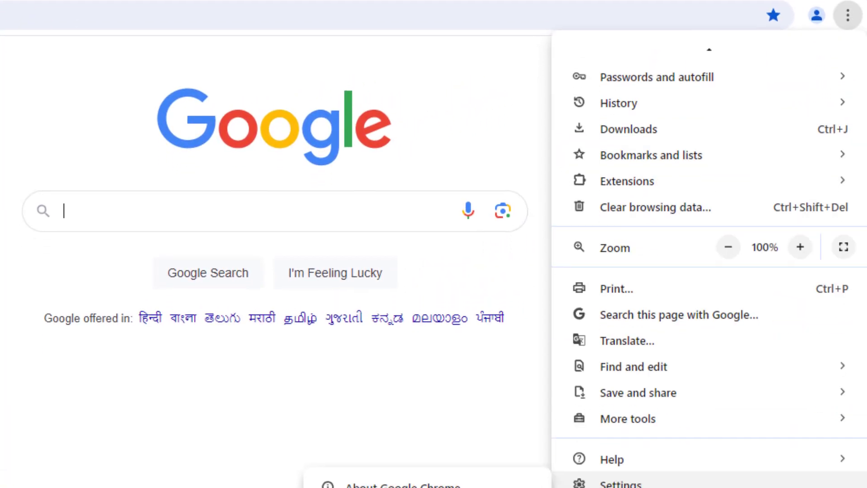
click(662, 373)
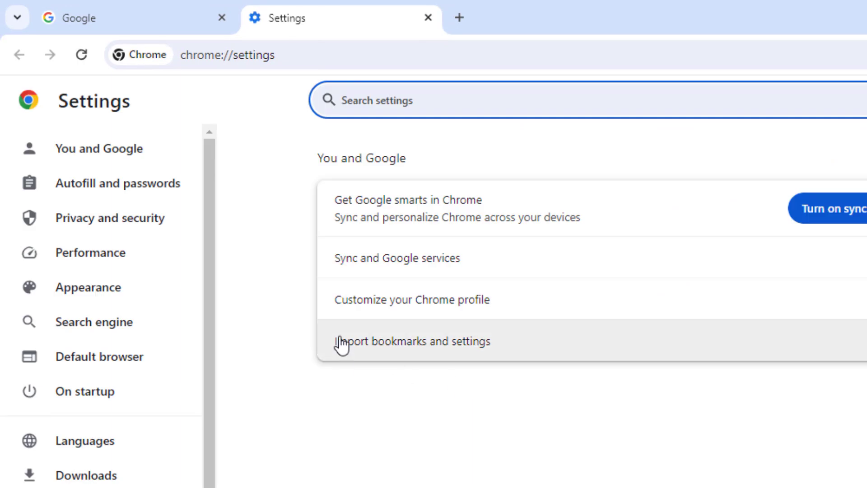
click(146, 224)
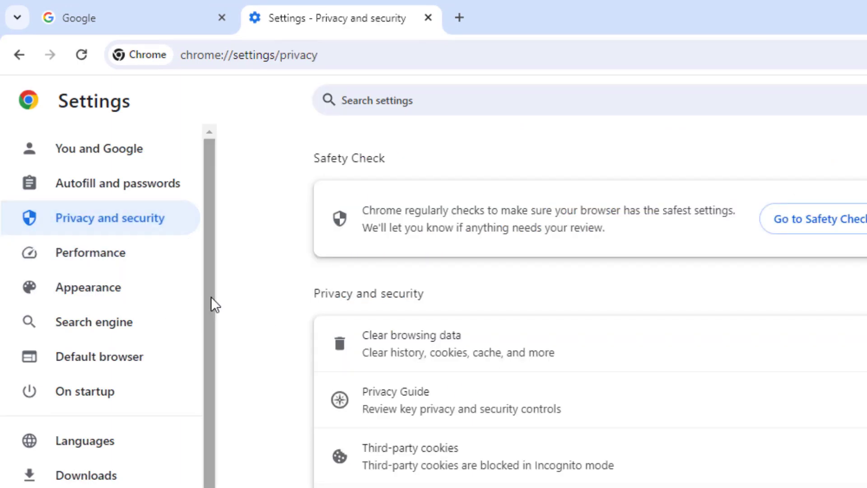
click(482, 359)
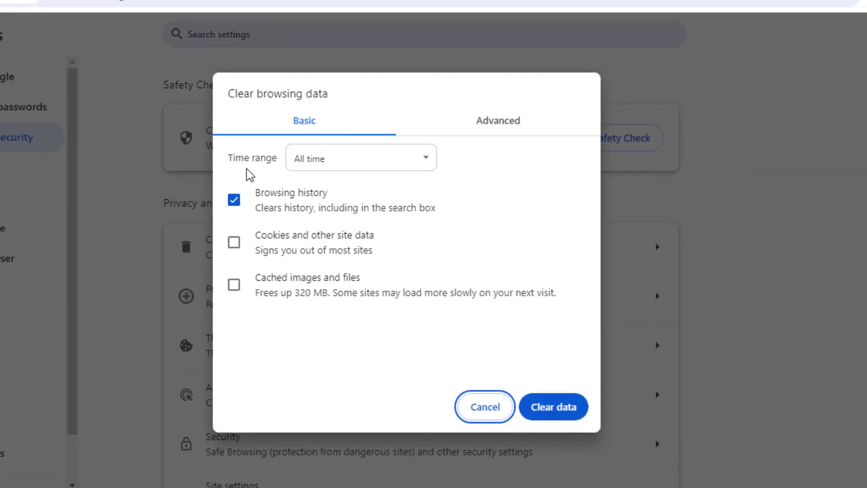
- Keep the time range at All time and tick history, cookies and cached images
click(324, 161)
click(329, 230)
click(234, 242)
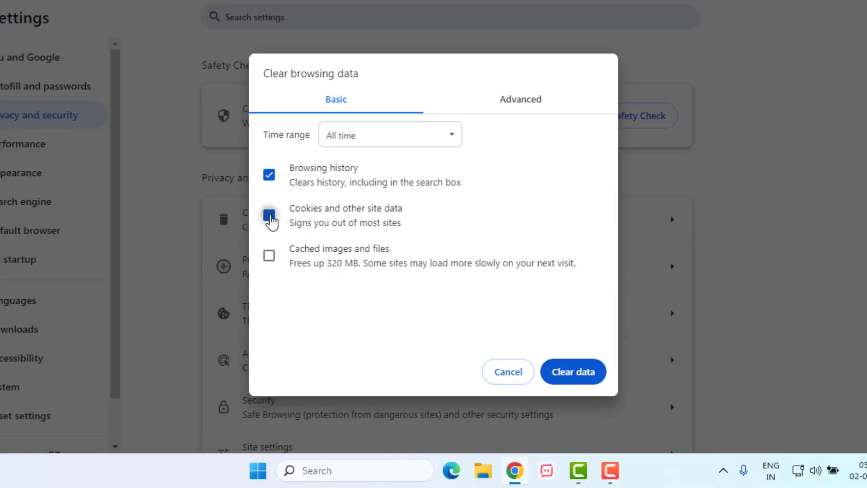
click(233, 285)
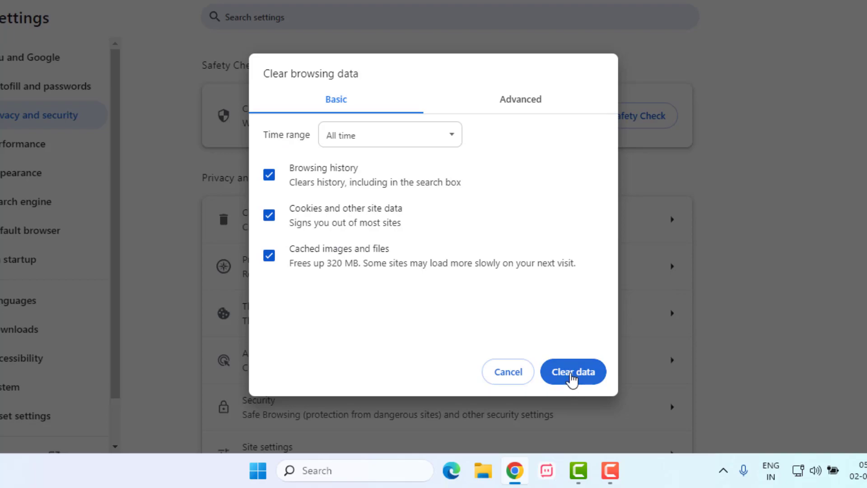
- Clear the all-time browsing data and restore Chrome's settings to their original defaults
click(571, 374)
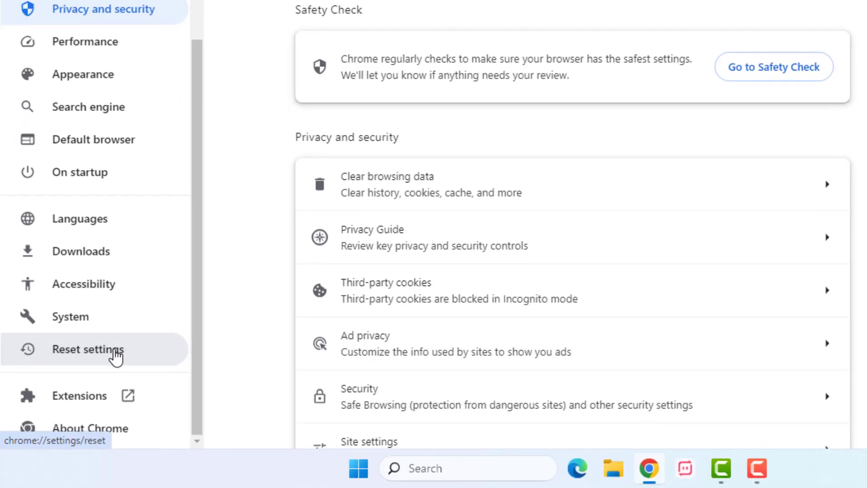
click(116, 354)
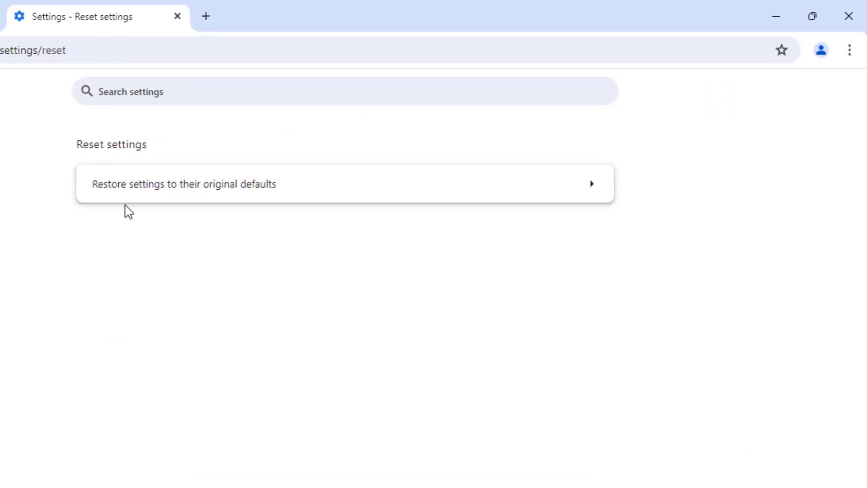
click(220, 191)
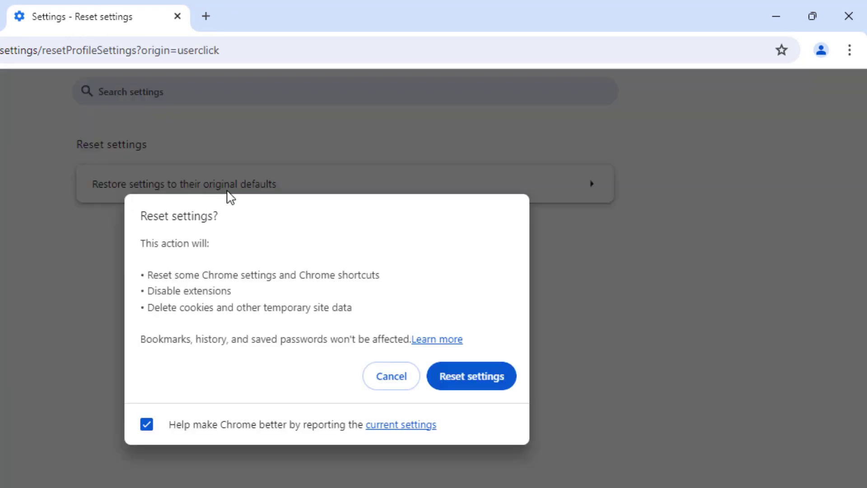
click(477, 377)
click(116, 431)
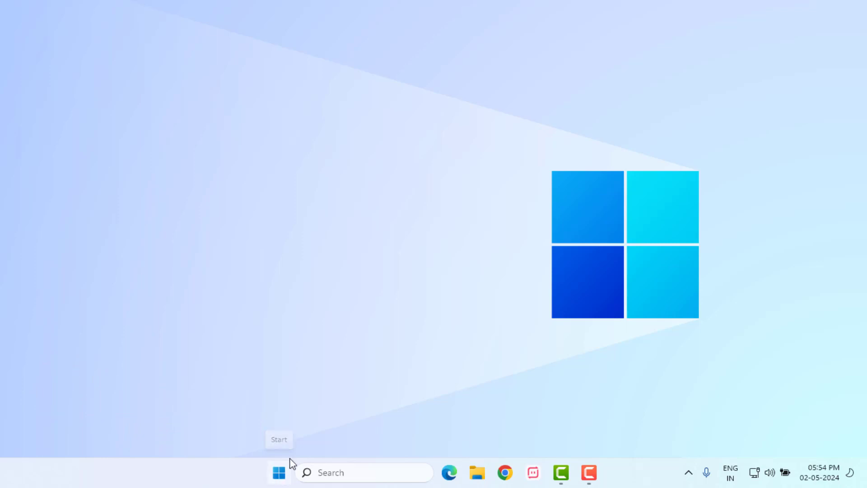
- Run the Internet Connections troubleshooter from System > Troubleshoot > Other troubleshooters, then cancel it
key(super)
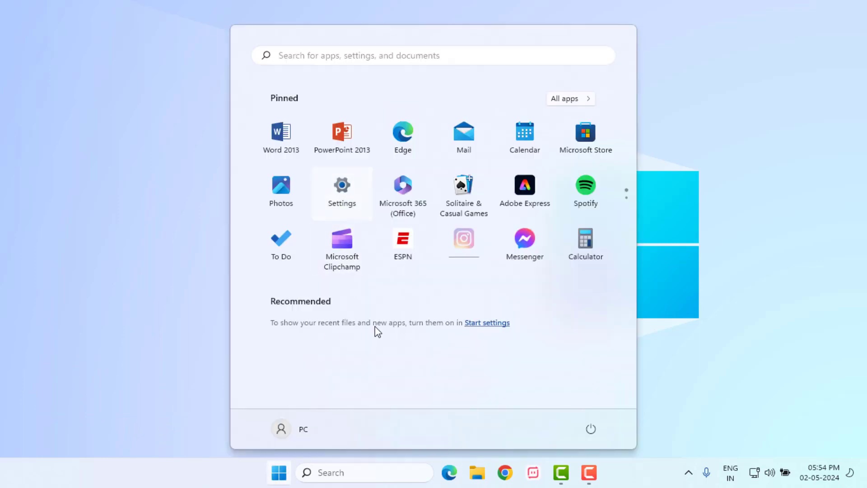
scroll(263, 312, down, 3)
scroll(237, 305, down, 3)
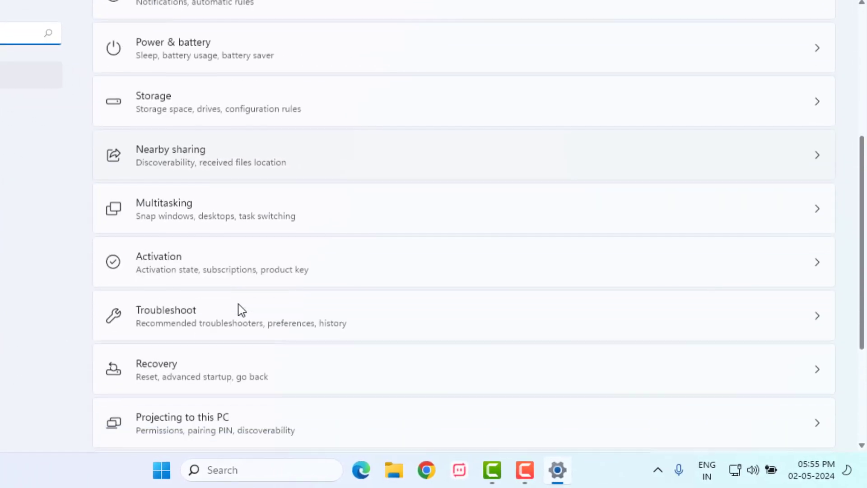
click(154, 298)
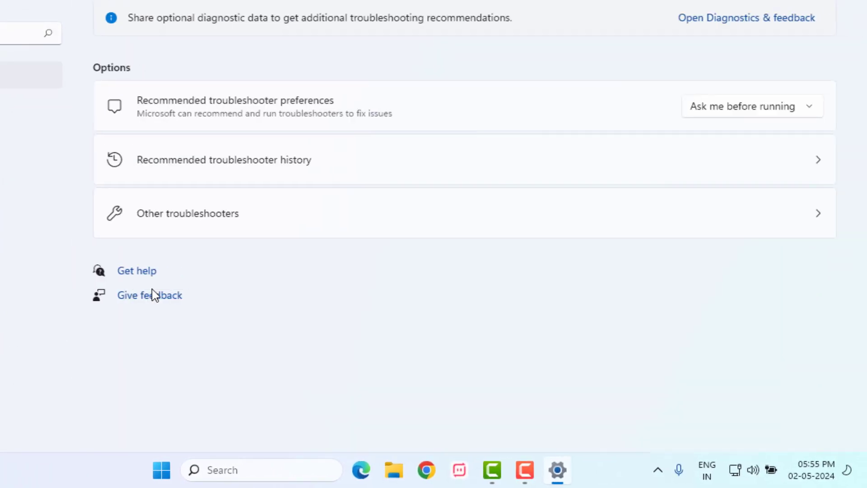
click(211, 212)
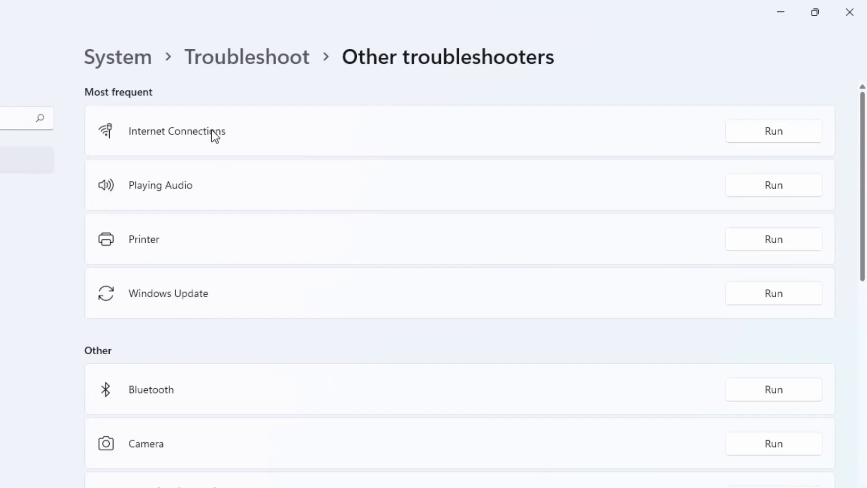
click(780, 134)
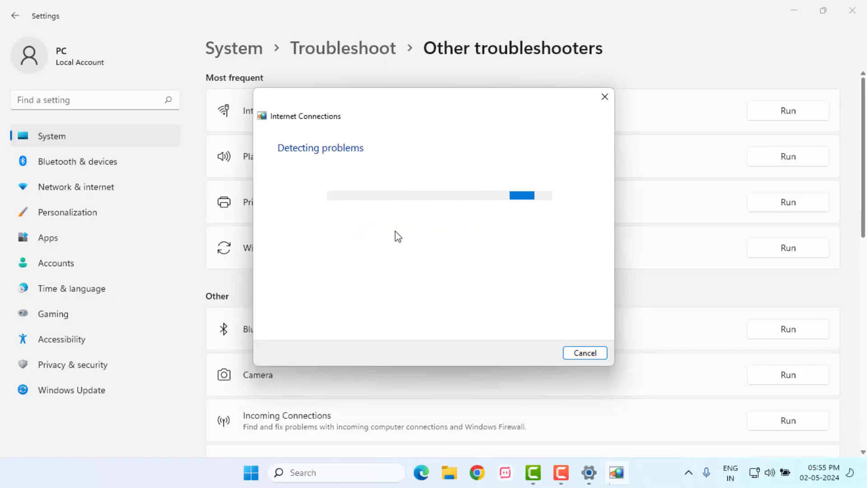
click(595, 351)
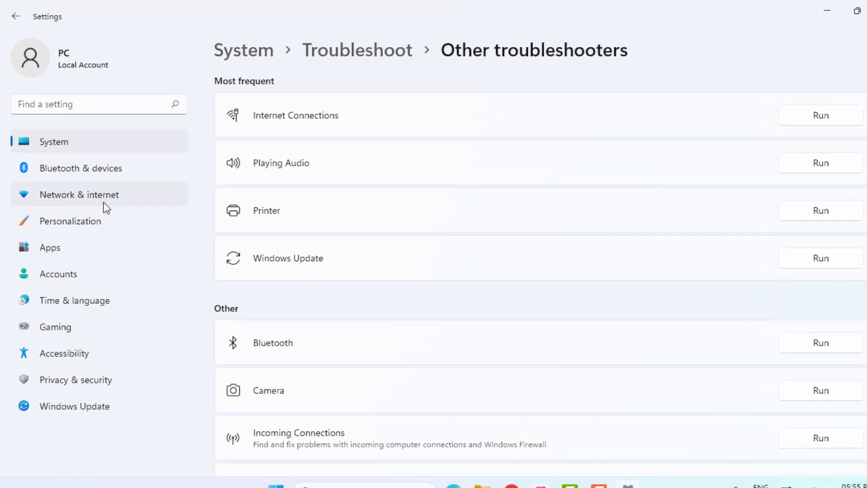
- Open More network adapter options via Network & internet > Advanced network settings
click(103, 202)
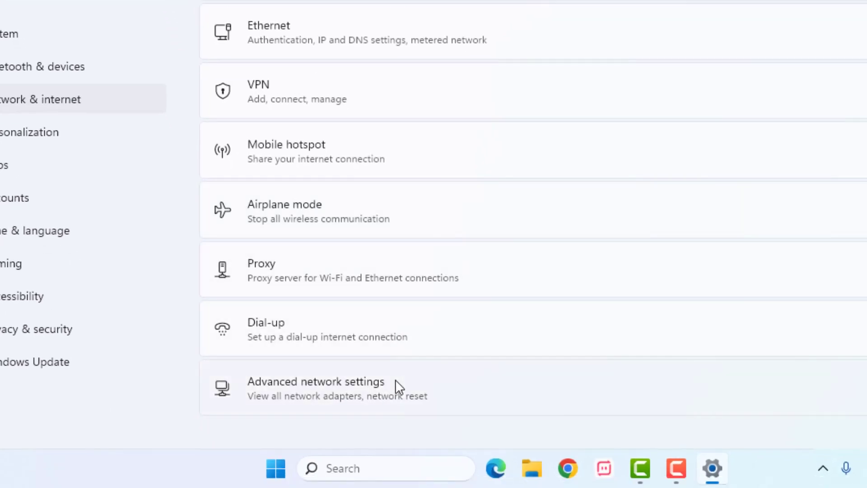
click(397, 387)
scroll(283, 339, down, 3)
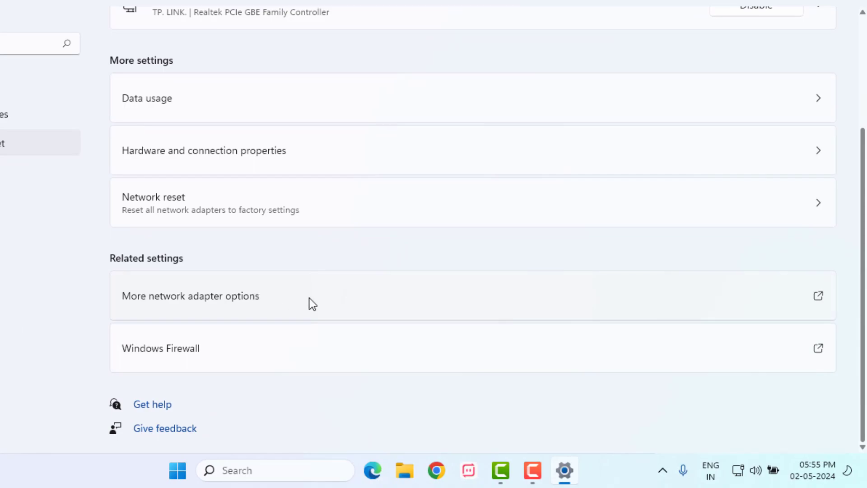
click(309, 298)
- In Ethernet Properties, give TCP/IPv4 the DNS servers 8.8.8.8 and 8.8.4.4 and save
click(315, 129)
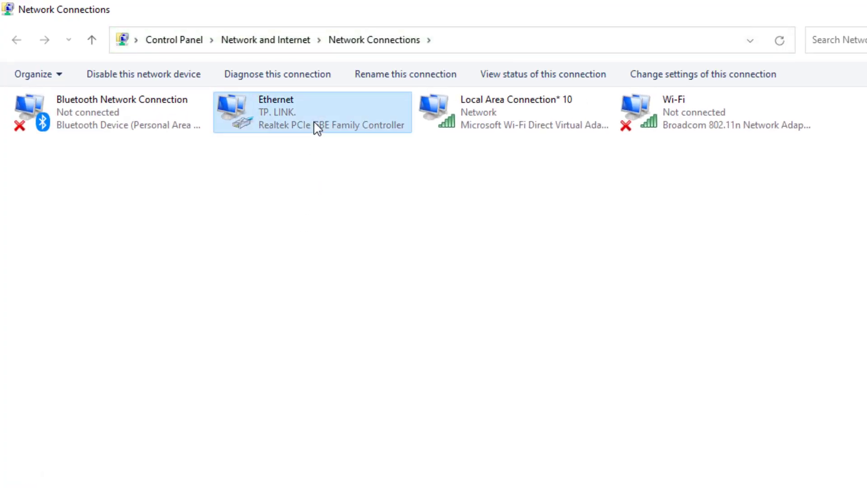
right_click(317, 129)
click(385, 281)
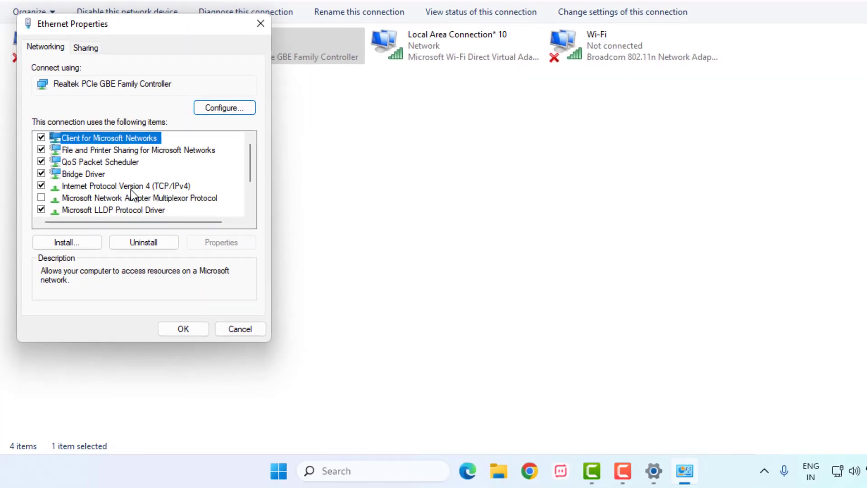
click(143, 186)
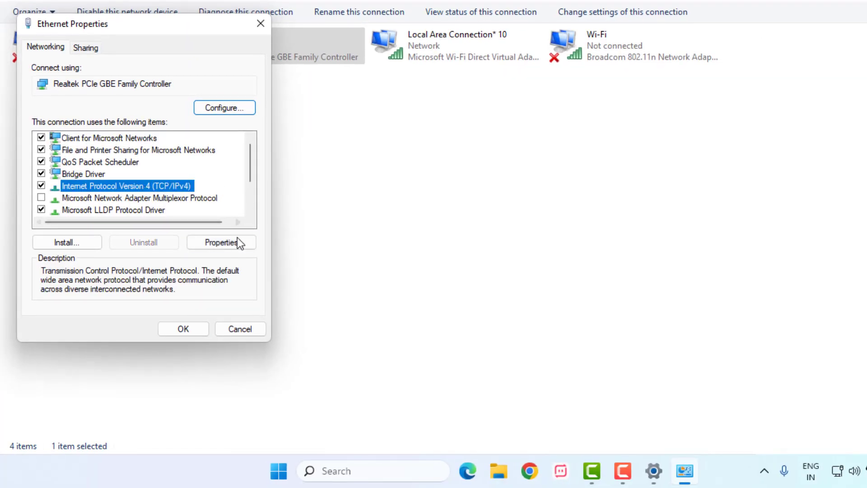
click(232, 242)
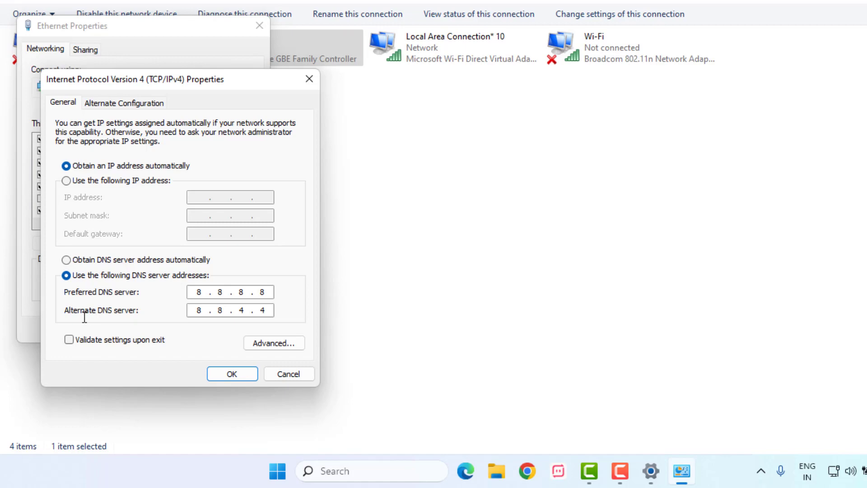
click(232, 375)
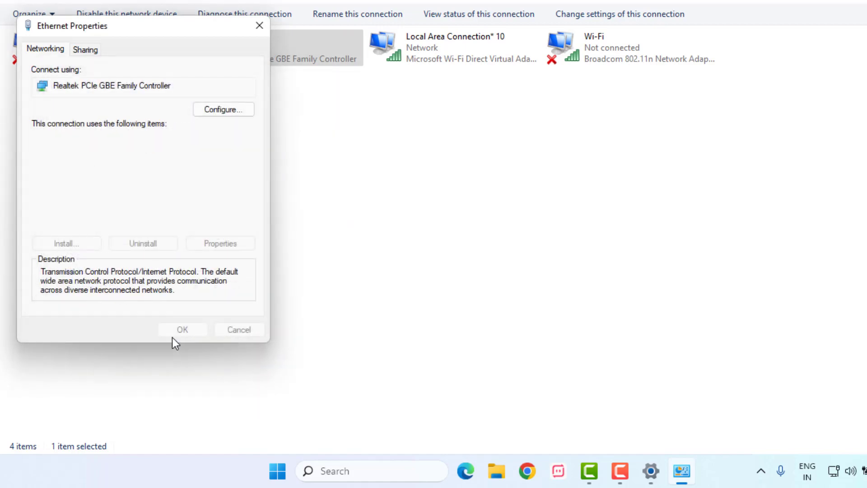
- Close the Ethernet Properties window
click(180, 330)
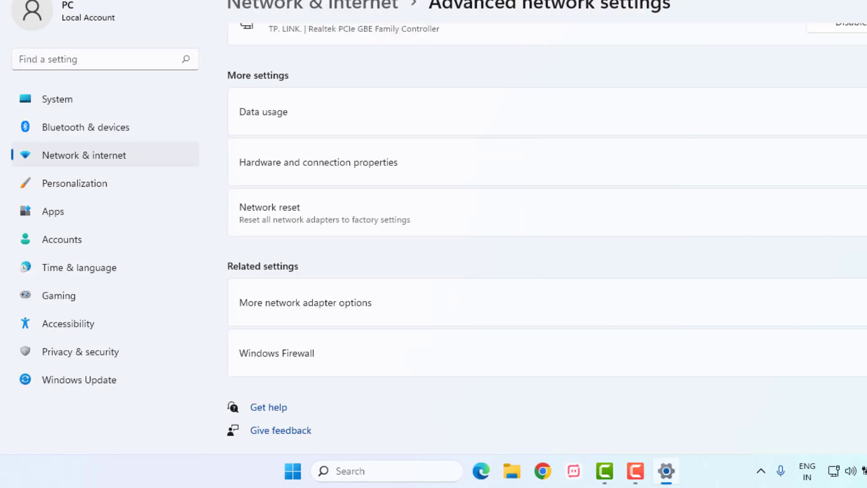